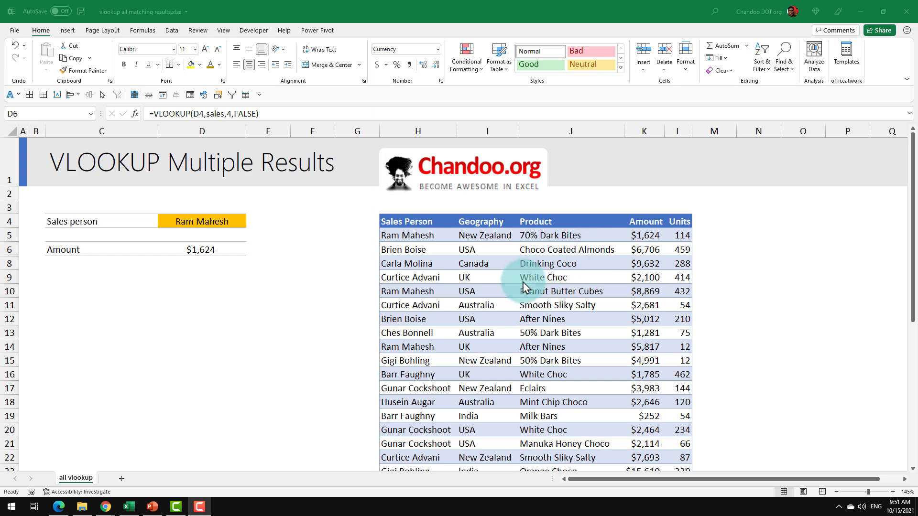
Inspect the chosen sales person in D4 and the Amount formula in D6 without changing it
{"action": "left_click", "coordinate": [205, 221]}
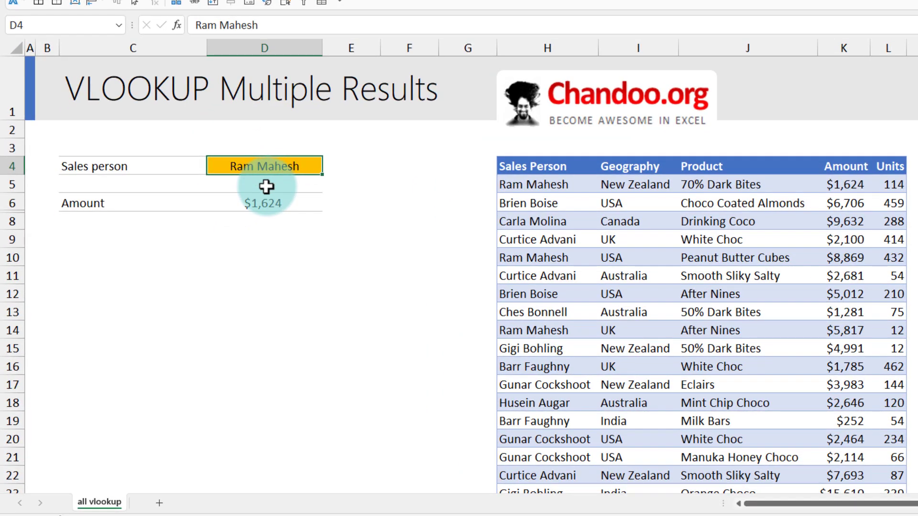
{"action": "left_click", "coordinate": [291, 205]}
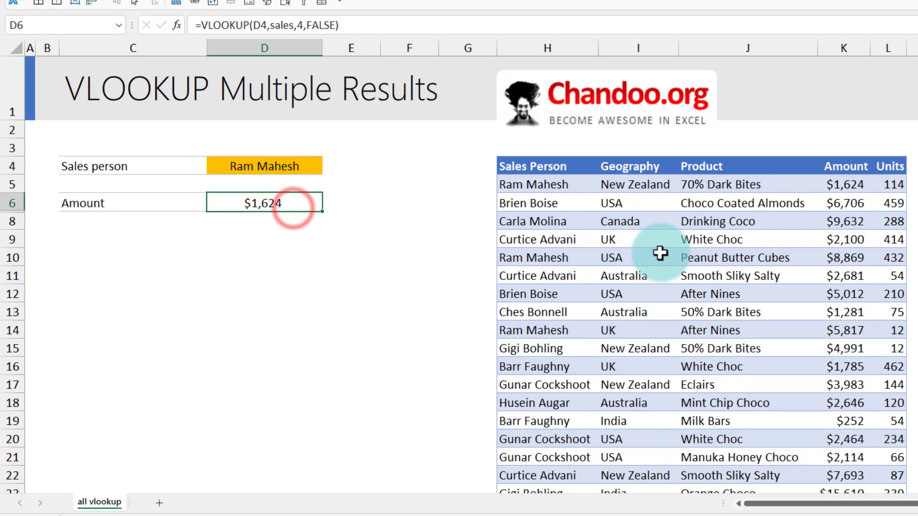
{"action": "key", "text": "F2"}
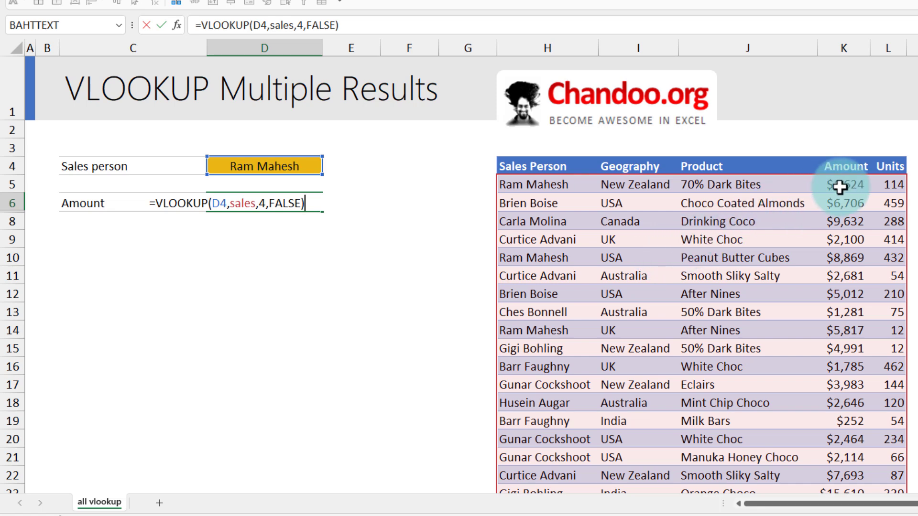
{"action": "key", "text": "ctrl+Return"}
{"action": "left_click", "coordinate": [277, 203]}
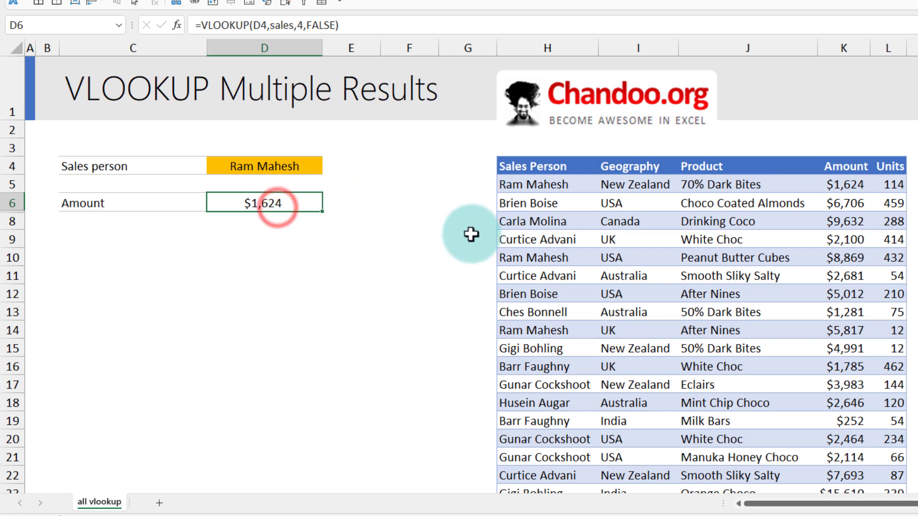
{"action": "left_click_drag", "start_coordinate": [545, 185], "coordinate": [842, 184]}
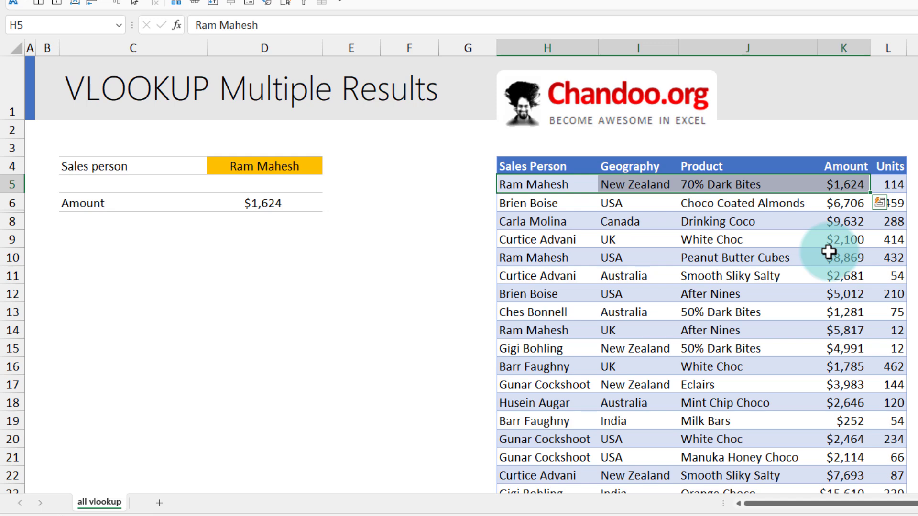
{"action": "left_click_drag", "start_coordinate": [549, 258], "coordinate": [831, 253]}
{"action": "left_click_drag", "start_coordinate": [554, 330], "coordinate": [842, 328]}
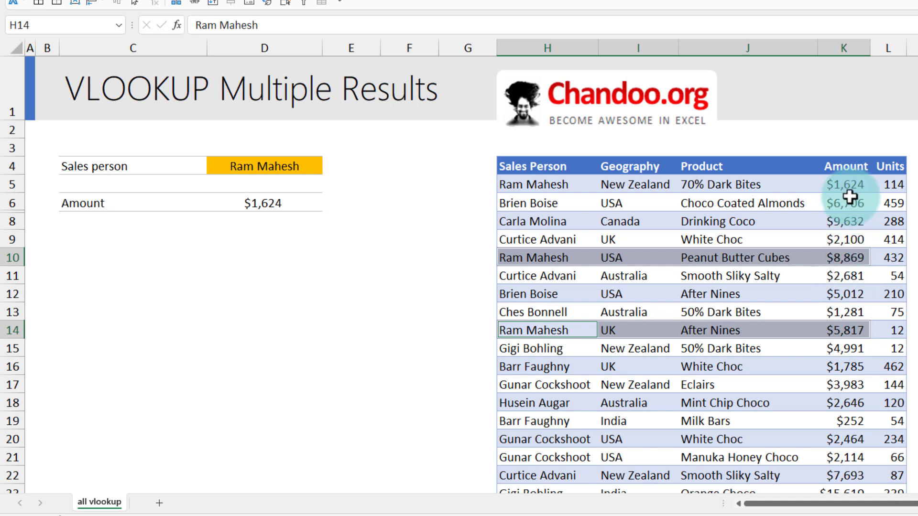
{"action": "left_click", "coordinate": [424, 278]}
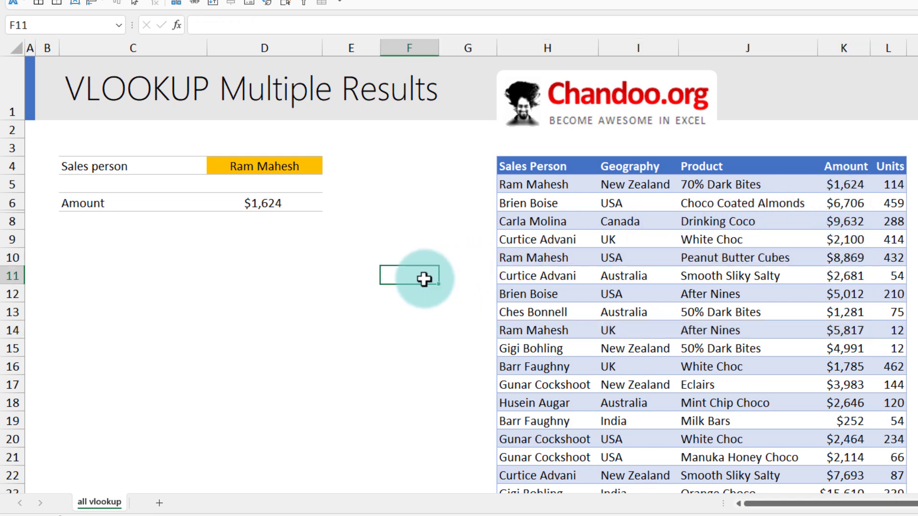
Delete the shape covering the Amount(s) list and clear the existing results in D10
{"action": "left_click", "coordinate": [246, 297]}
{"action": "key", "text": "Delete"}
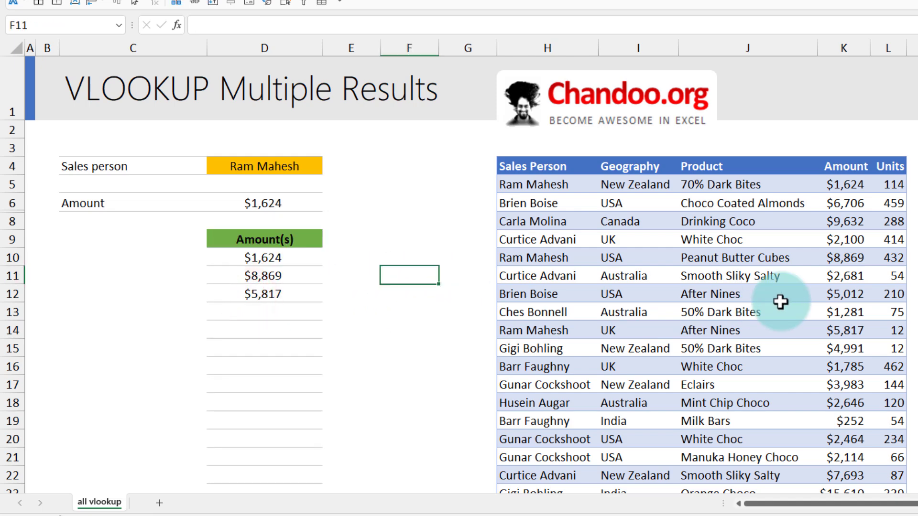
{"action": "key", "text": "Left"}
{"action": "key", "text": "Left"}
{"action": "key", "text": "Up"}
{"action": "key", "text": "Delete"}
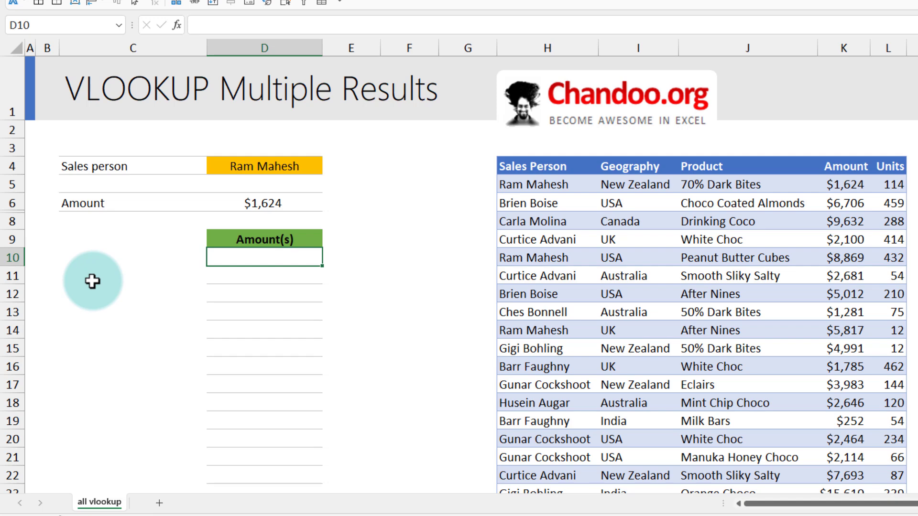
Unhide row 7 between rows 6 and 8
{"action": "left_click_drag", "start_coordinate": [10, 221], "coordinate": [10, 201]}
{"action": "right_click", "coordinate": [10, 202]}
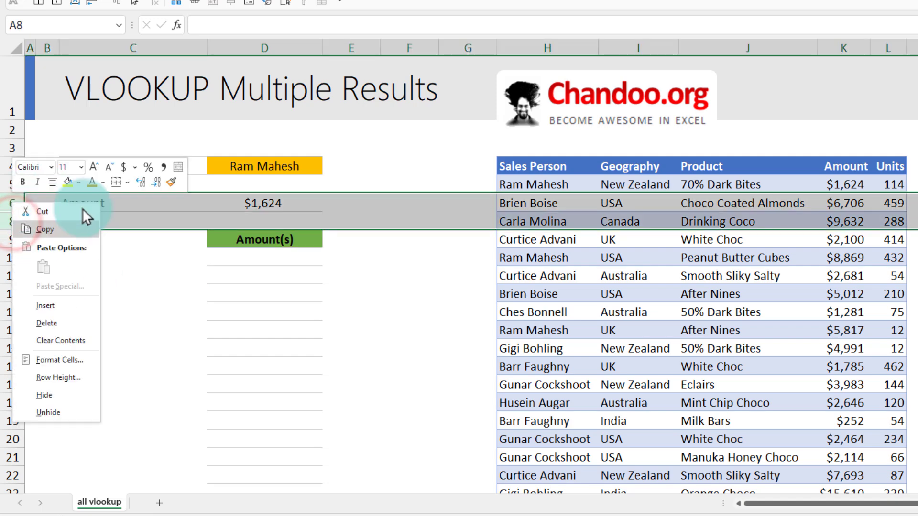
{"action": "left_click", "coordinate": [48, 412]}
Inspect D7's formula =XLOOKUP(D4,sales[Sales Person],sales[Amount]) without changing it
{"action": "left_click", "coordinate": [286, 224]}
{"action": "key", "text": "F2"}
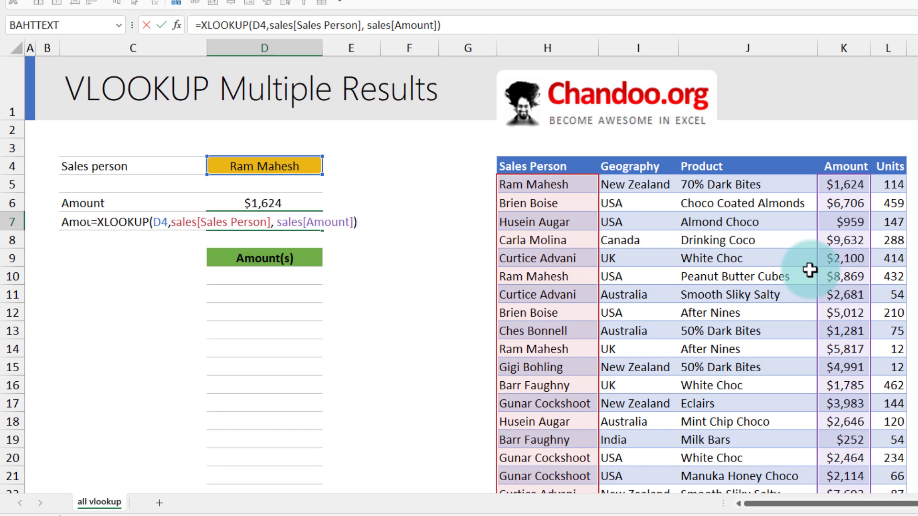
{"action": "key", "text": "ctrl+Return"}
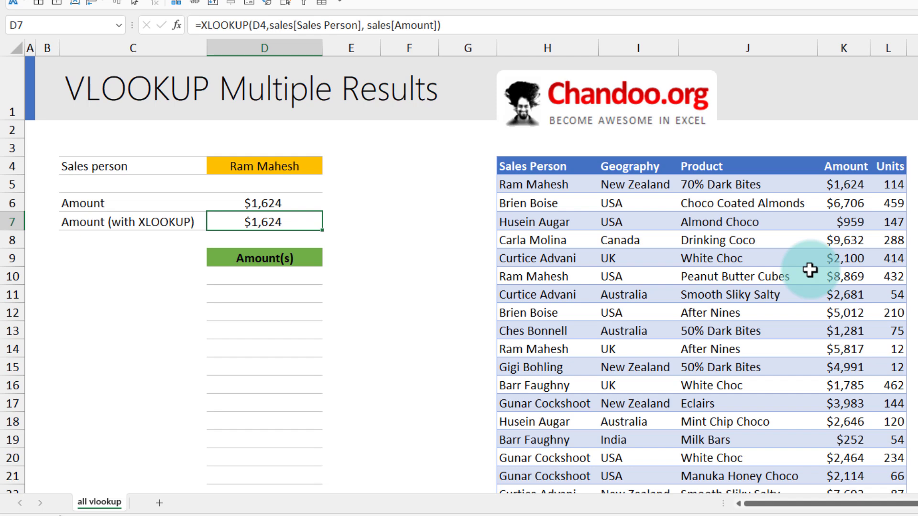
Enter =FILTER(sales[Amount],sales[Sales Person]=D4) in D10 and select the three spilled amounts
{"action": "left_click", "coordinate": [268, 276]}
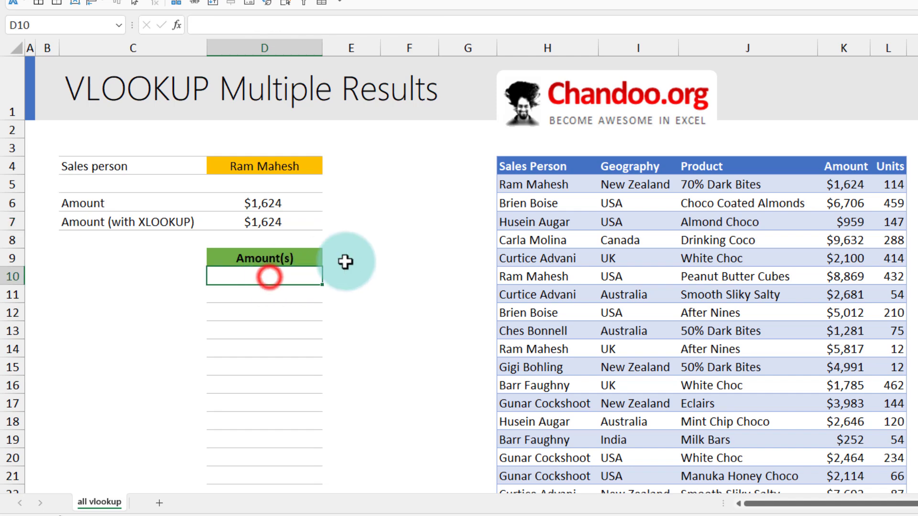
{"action": "type", "text": "=filt"}
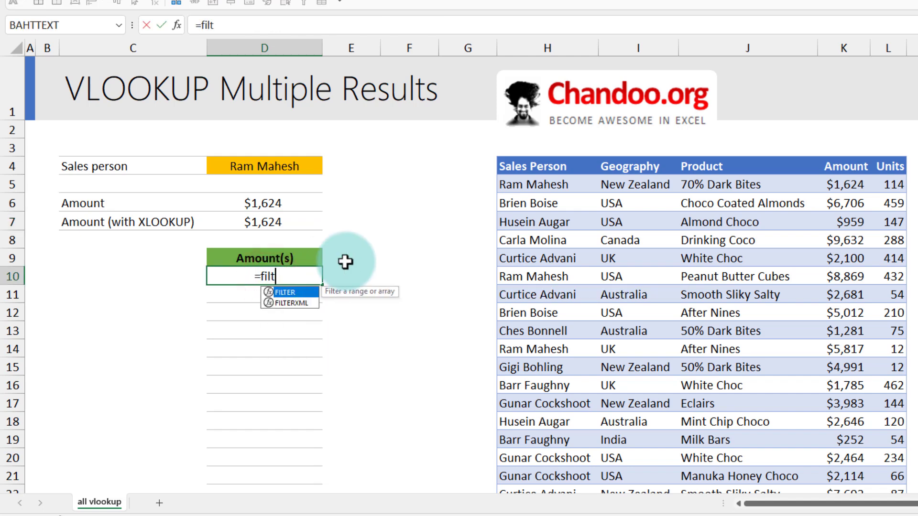
{"action": "key", "text": "Tab"}
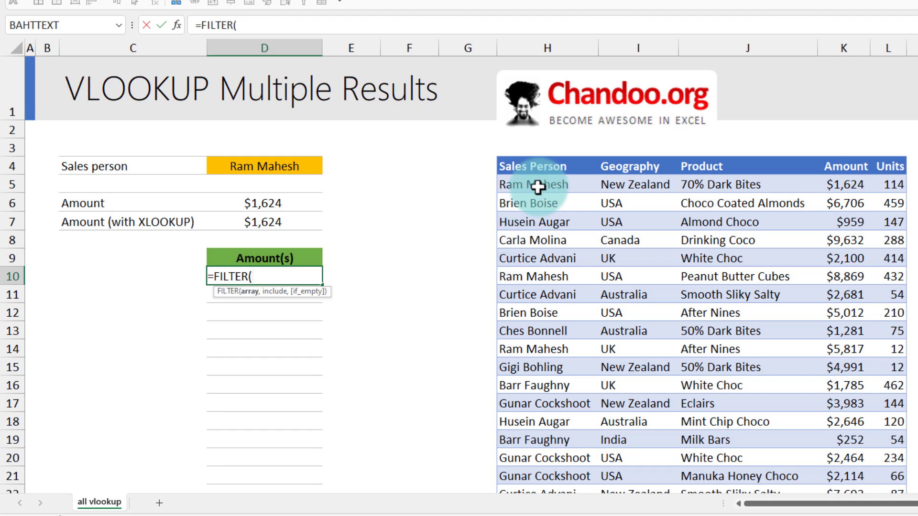
{"action": "type", "text": "sales"}
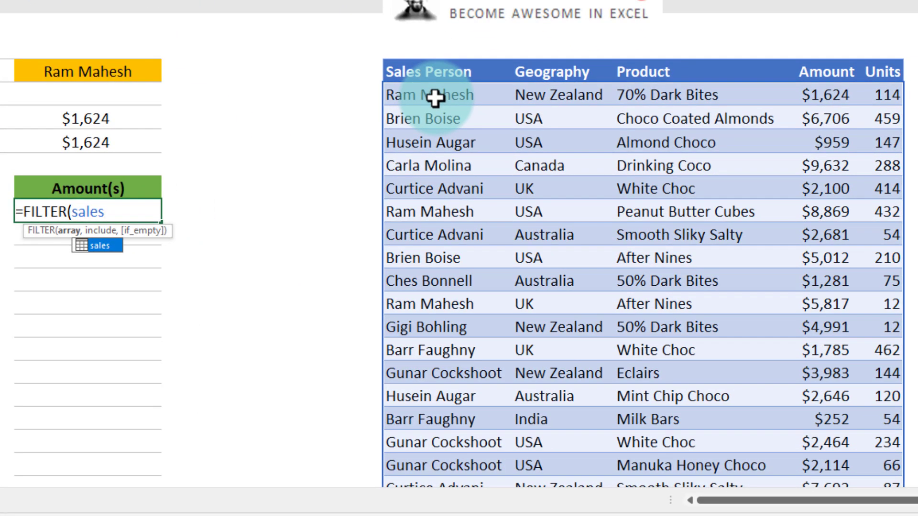
{"action": "type", "text": "[a"}
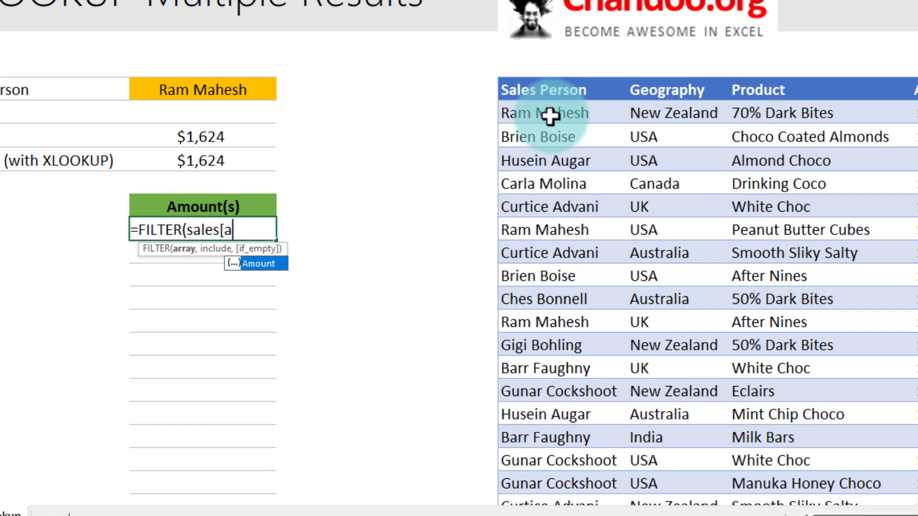
{"action": "key", "text": "Tab"}
{"action": "type", "text": "]"}
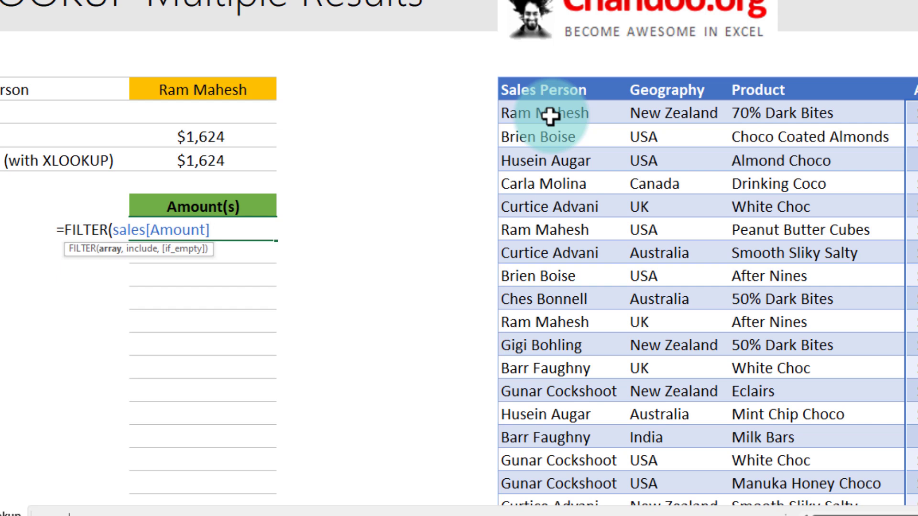
{"action": "type", "text": ","}
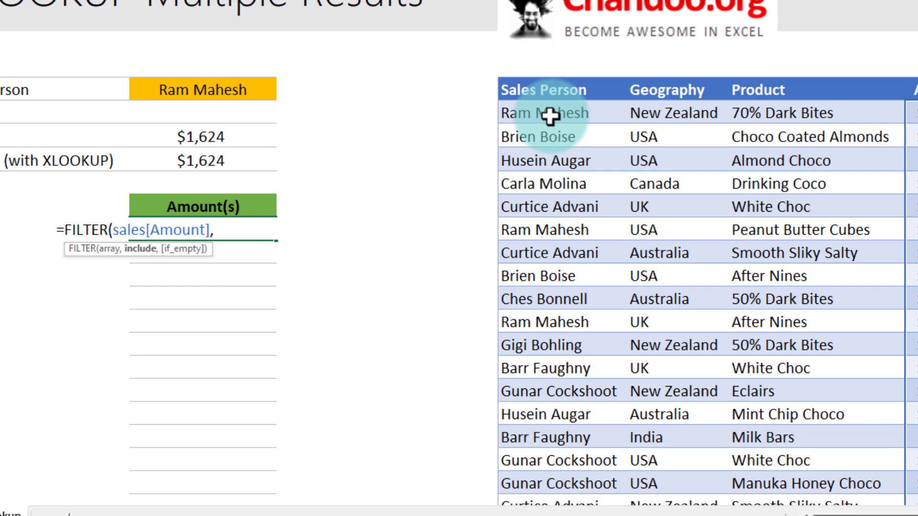
{"action": "type", "text": "sales[sa"}
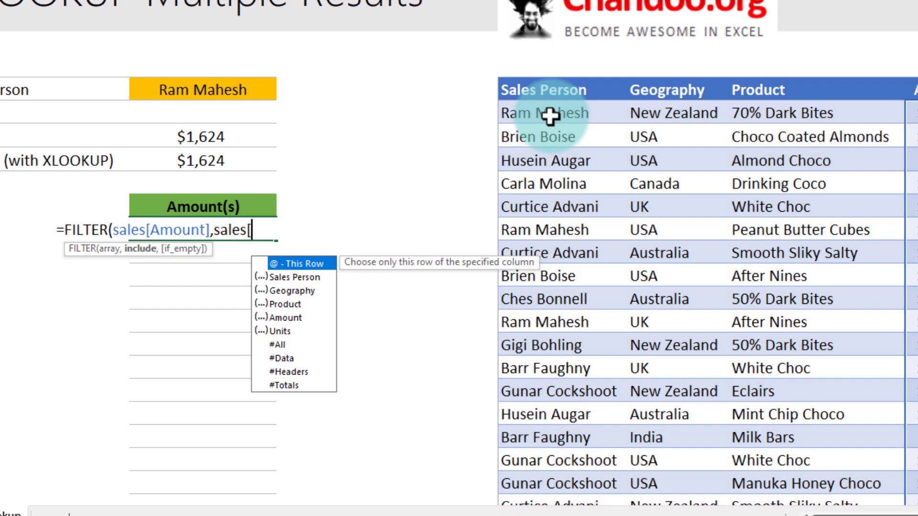
{"action": "key", "text": "Tab"}
{"action": "type", "text": "]="}
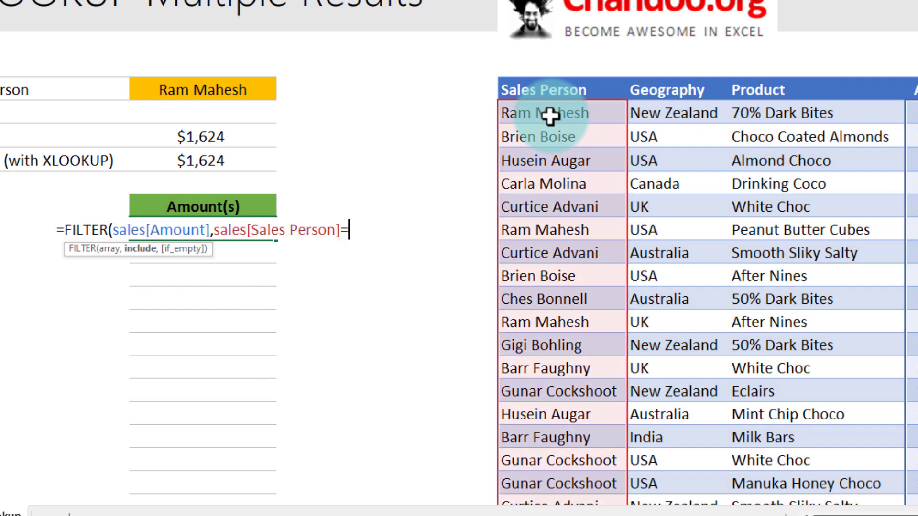
{"action": "left_click", "coordinate": [184, 89]}
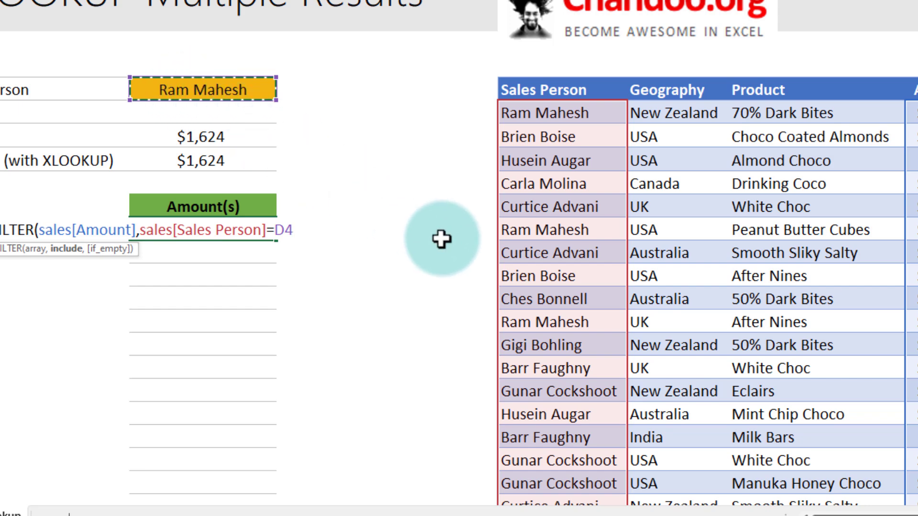
{"action": "type", "text": ")"}
{"action": "key", "text": "Return"}
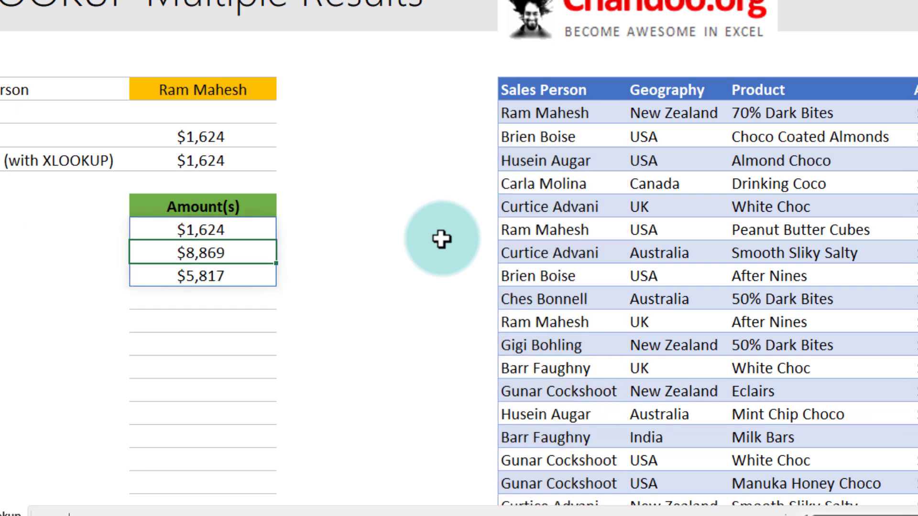
{"action": "left_click_drag", "start_coordinate": [260, 231], "coordinate": [262, 277]}
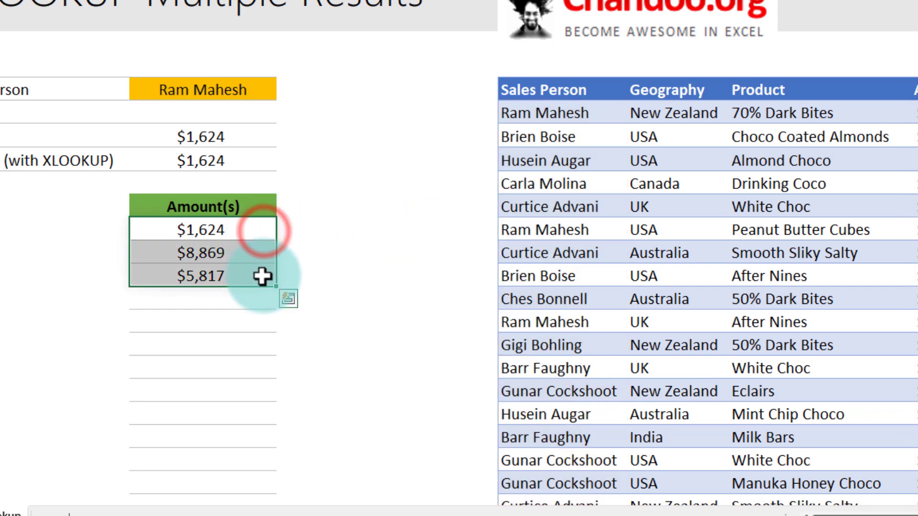
{"action": "left_click", "coordinate": [554, 115]}
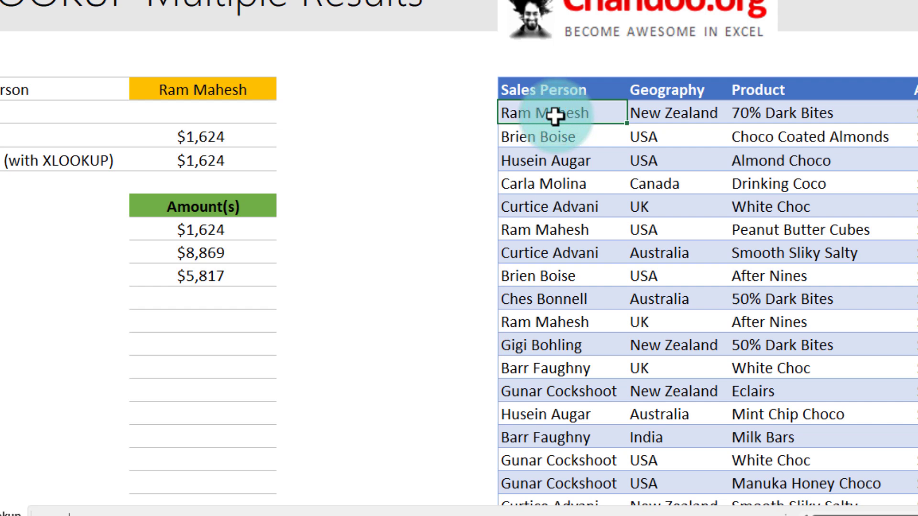
{"action": "left_click", "coordinate": [256, 90]}
{"action": "type", "text": "Car"}
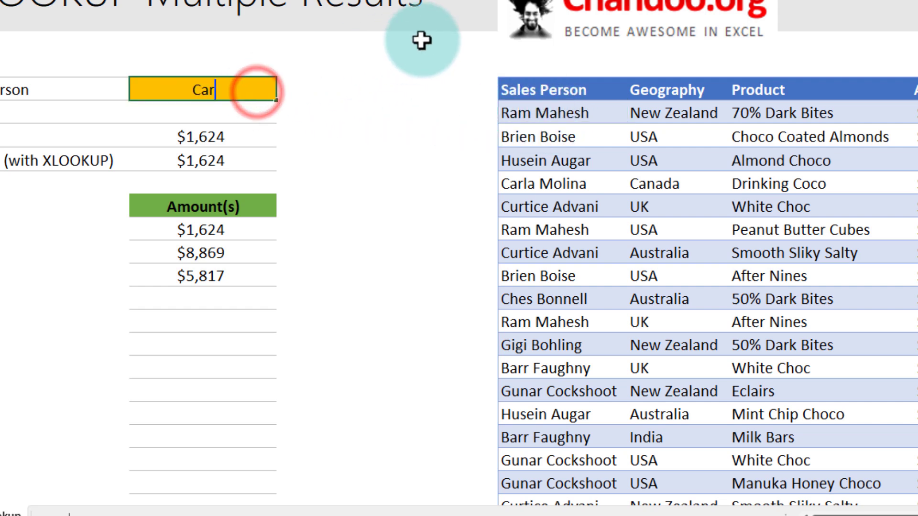
{"action": "type", "text": "la Molin"}
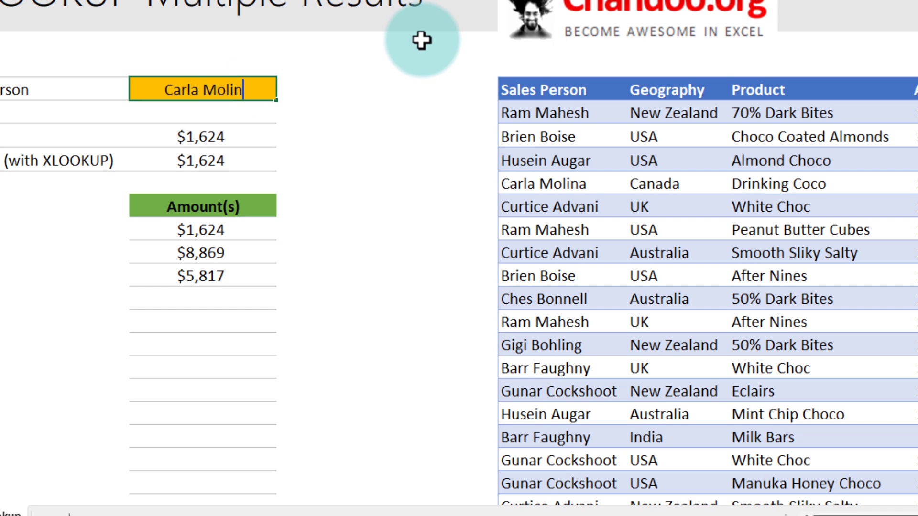
{"action": "type", "text": "a"}
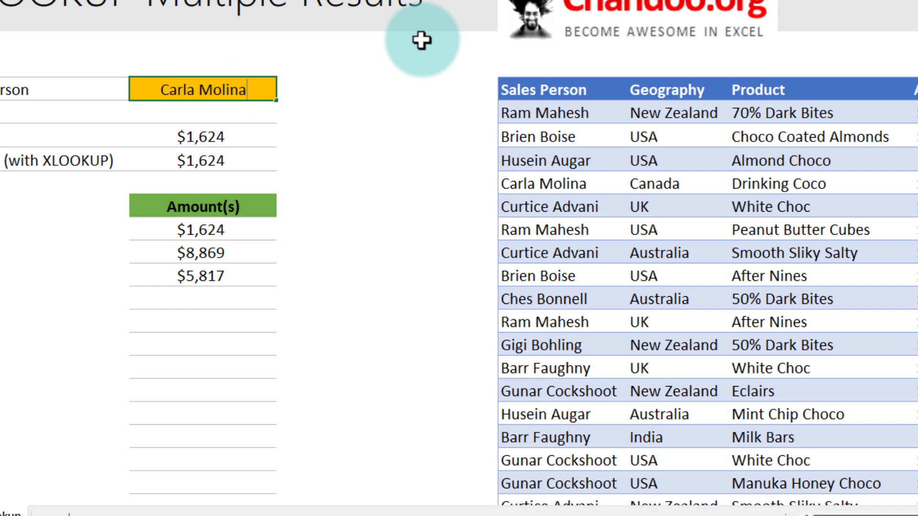
{"action": "key", "text": "Return"}
{"action": "left_click_drag", "start_coordinate": [231, 224], "coordinate": [235, 348]}
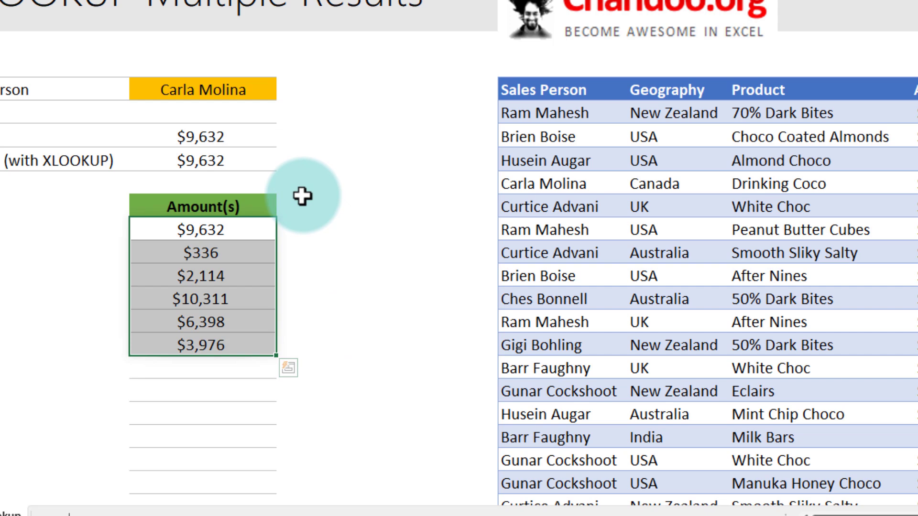
{"action": "key", "text": "Right"}
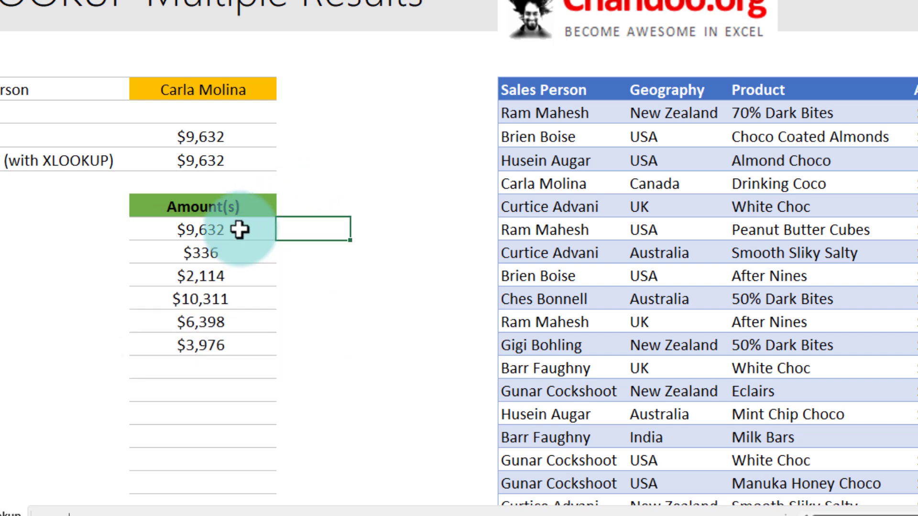
{"action": "left_click_drag", "start_coordinate": [239, 229], "coordinate": [249, 345]}
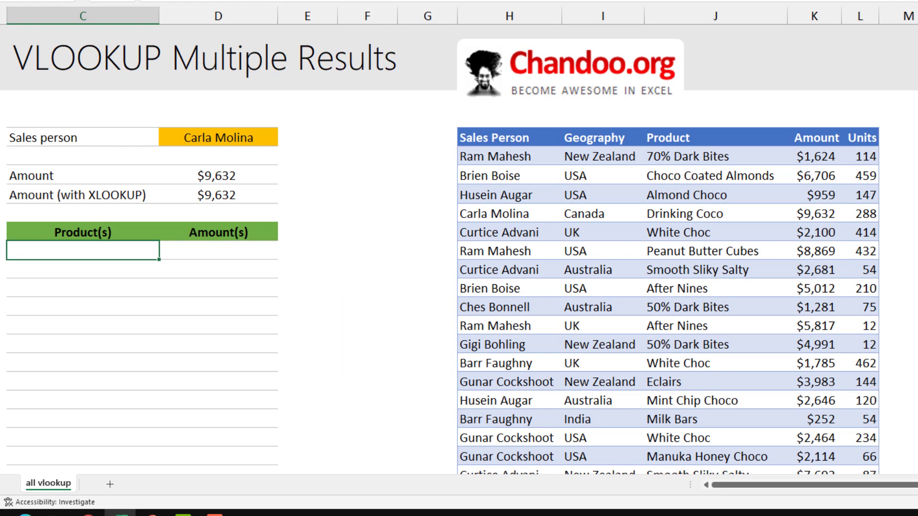
In C10, enter =FILTER(sales[[Product]:[Amount]],sales[Sales Person]=D4) to list products with amounts
{"action": "type", "text": "=filter"}
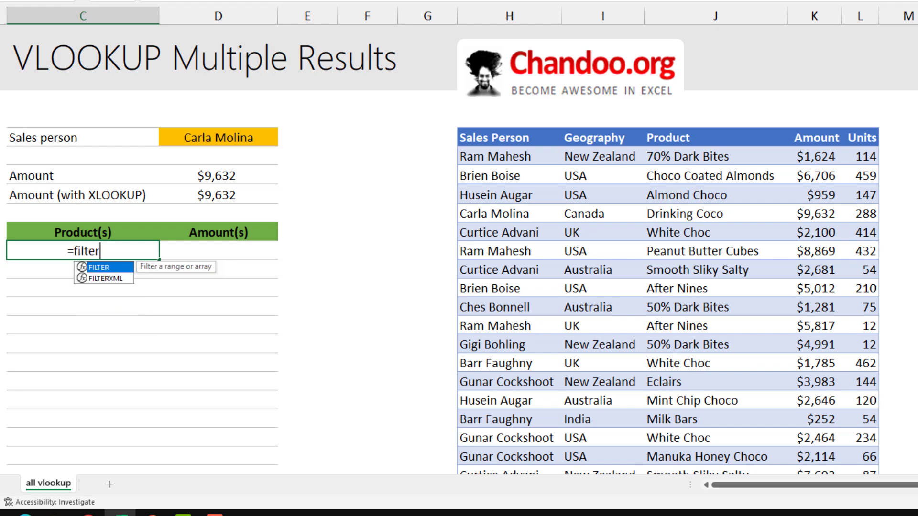
{"action": "key", "text": "Tab"}
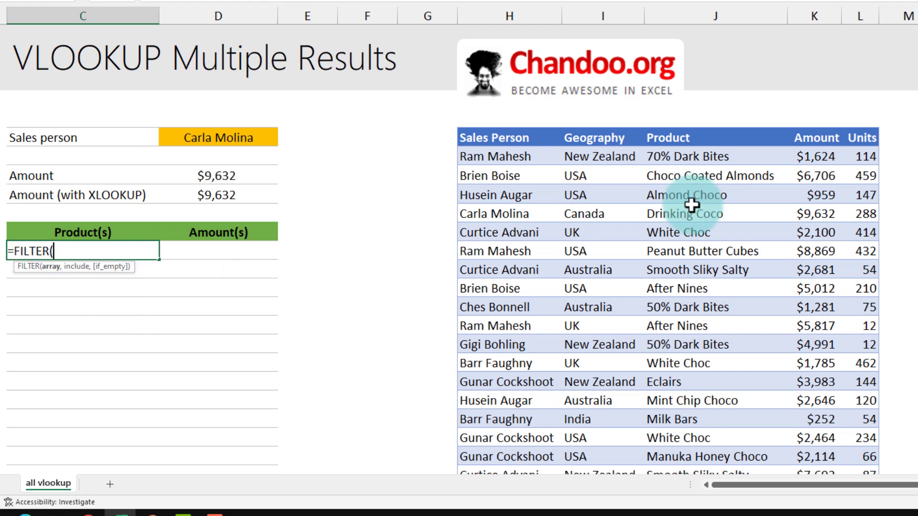
{"action": "left_click", "coordinate": [740, 157]}
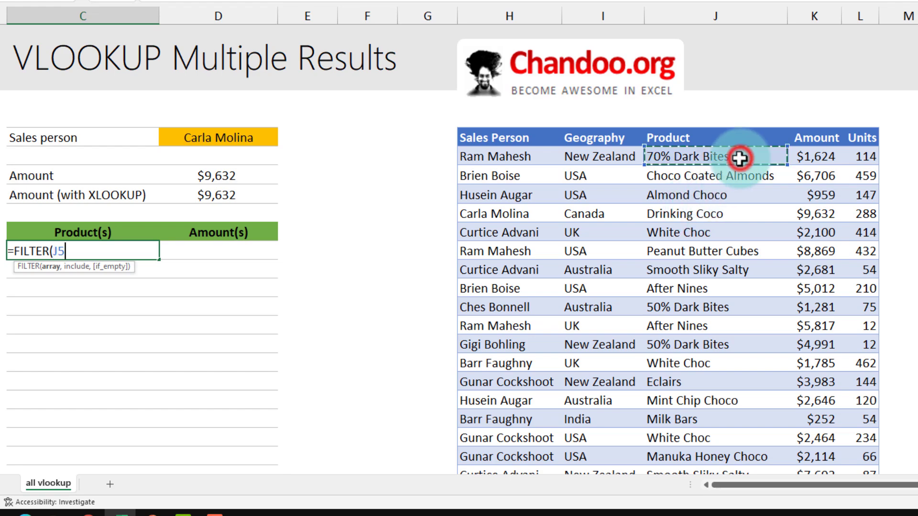
{"action": "key", "text": "ctrl+shift+Down"}
{"action": "key", "text": "shift+Right"}
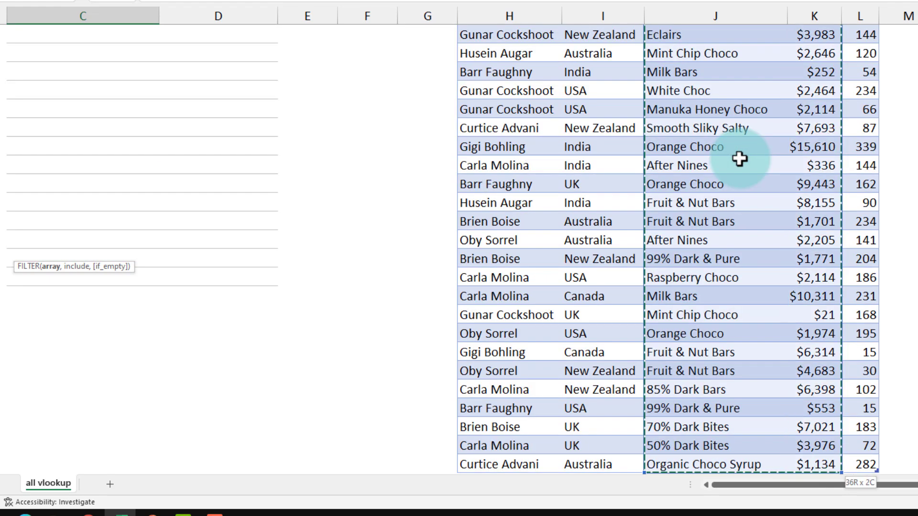
{"action": "scroll", "coordinate": [739, 159], "scroll_direction": "up", "scroll_amount": 12}
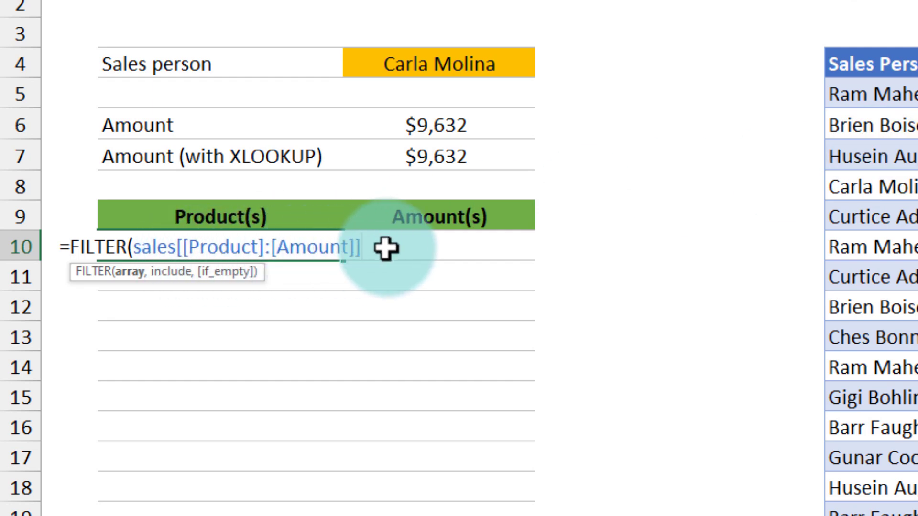
{"action": "type", "text": ", sales"}
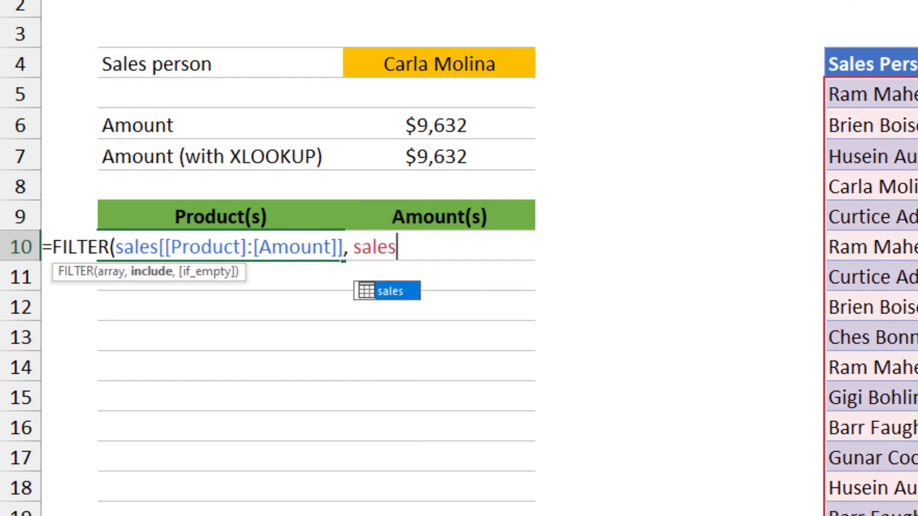
{"action": "type", "text": "[sa"}
{"action": "key", "text": "Tab"}
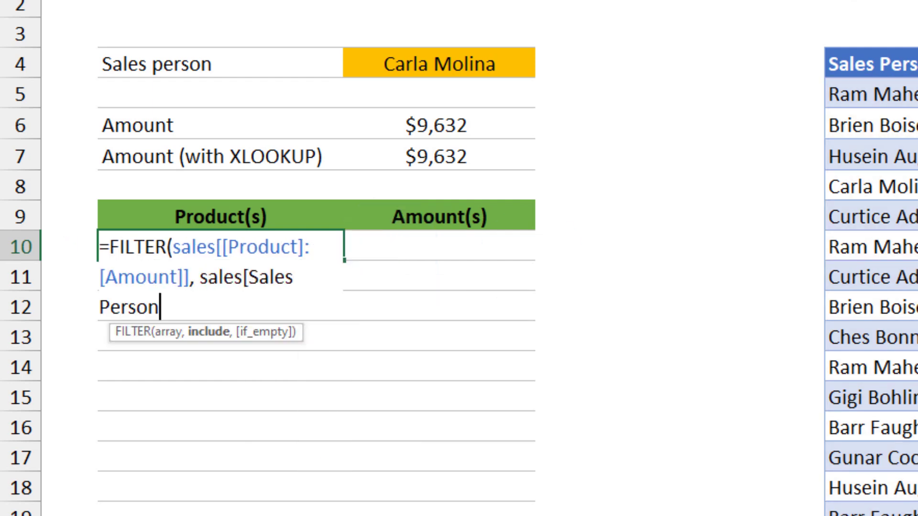
{"action": "type", "text": "]="}
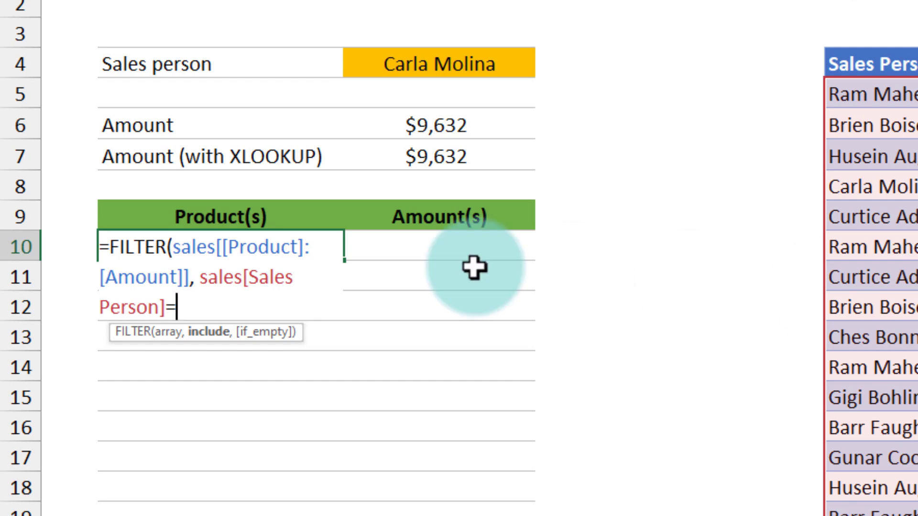
{"action": "type", "text": "D4"}
{"action": "key", "text": "Return"}
{"action": "left_click", "coordinate": [252, 248]}
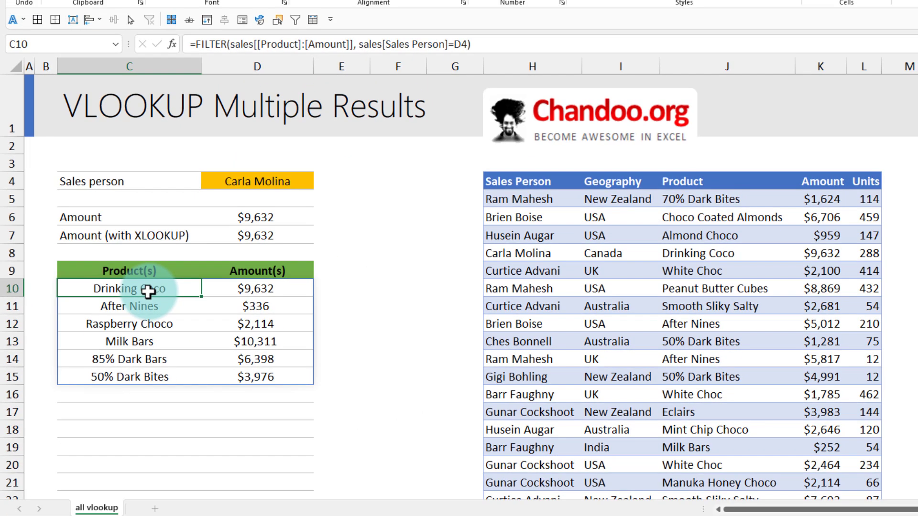
{"action": "left_click", "coordinate": [272, 181]}
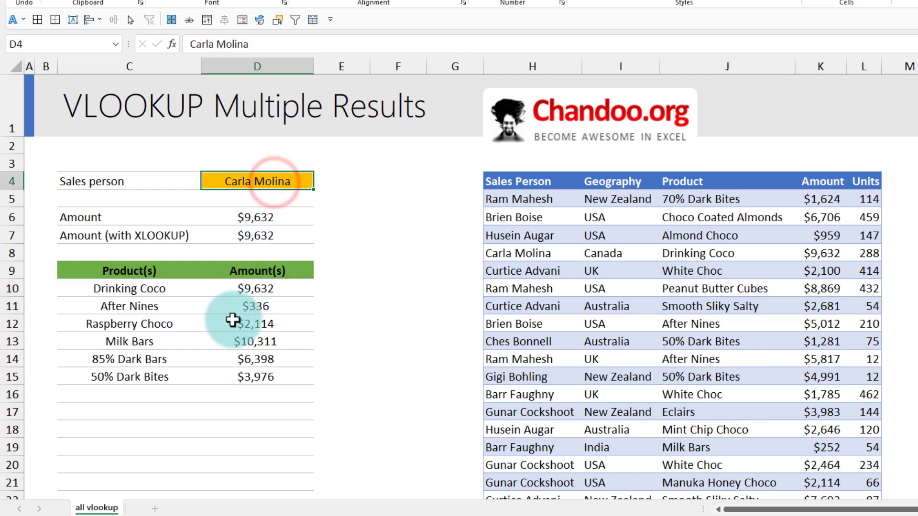
{"action": "left_click", "coordinate": [454, 376]}
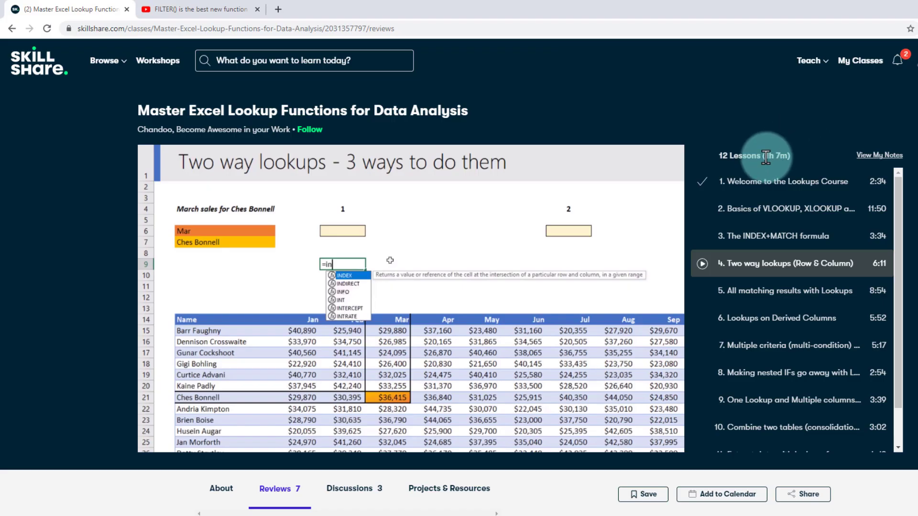
Highlight the Skillshare course title 'Master Excel Lookup Functions for Data Analysis'
{"action": "left_click", "coordinate": [767, 156]}
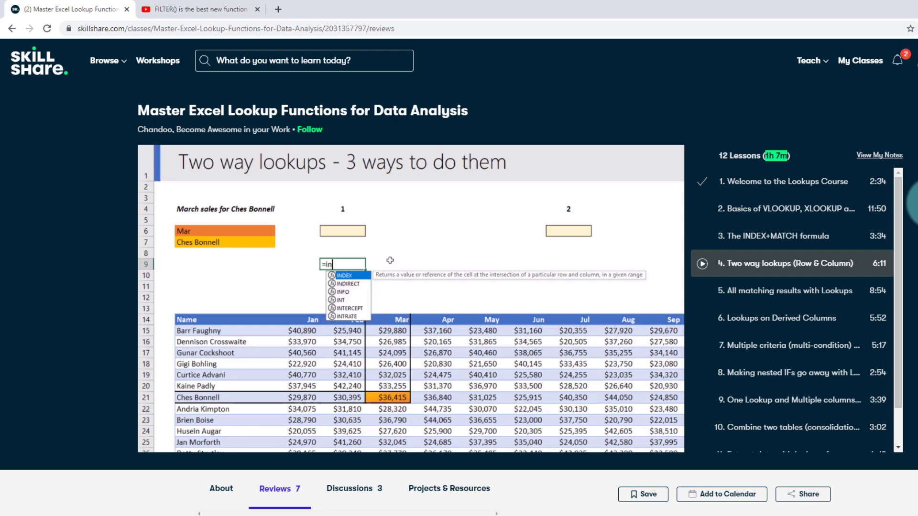
{"action": "left_click", "coordinate": [675, 153]}
{"action": "left_click_drag", "start_coordinate": [480, 109], "coordinate": [139, 111]}
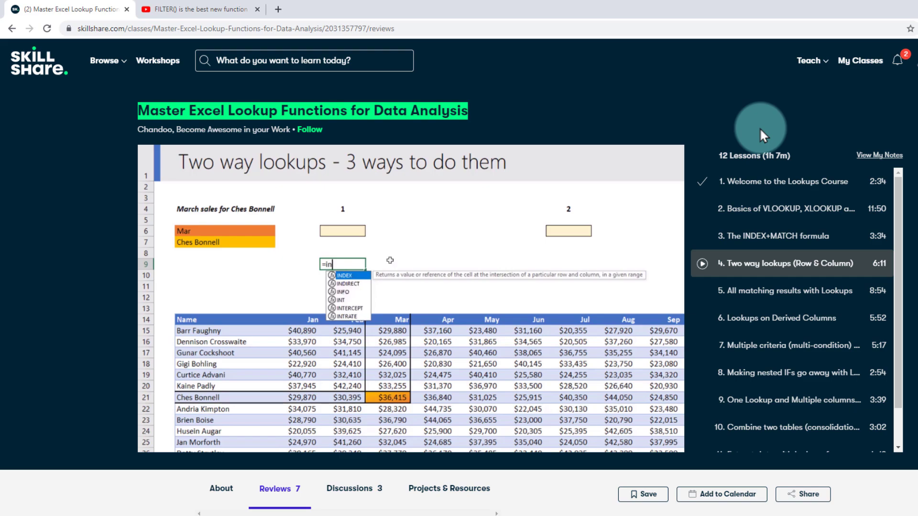
{"action": "left_click", "coordinate": [201, 9]}
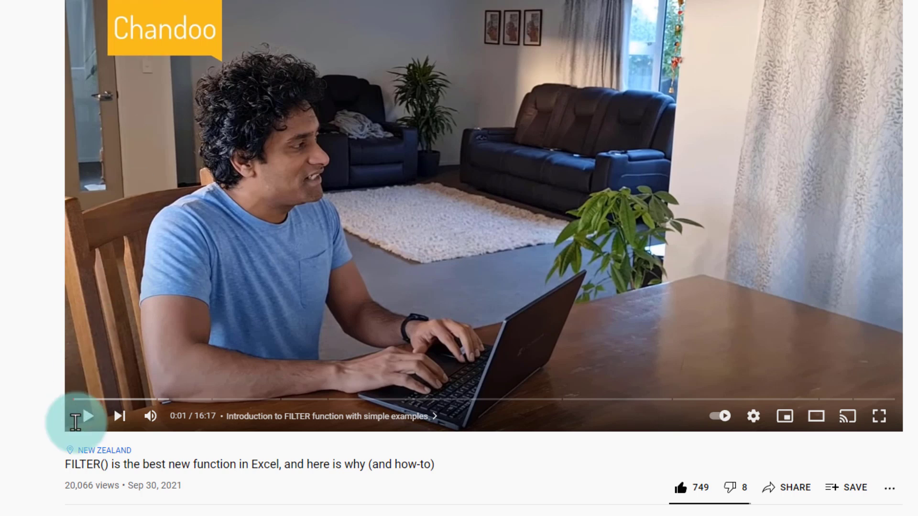
Highlight the YouTube video title 'FILTER() is the best new function in Excel, and here is why (and how-to)'
{"action": "left_click_drag", "start_coordinate": [65, 464], "coordinate": [282, 472]}
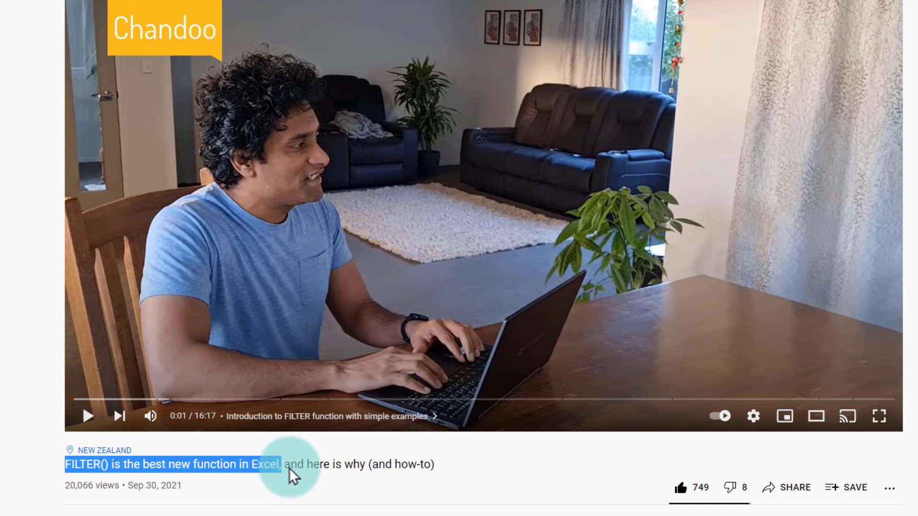